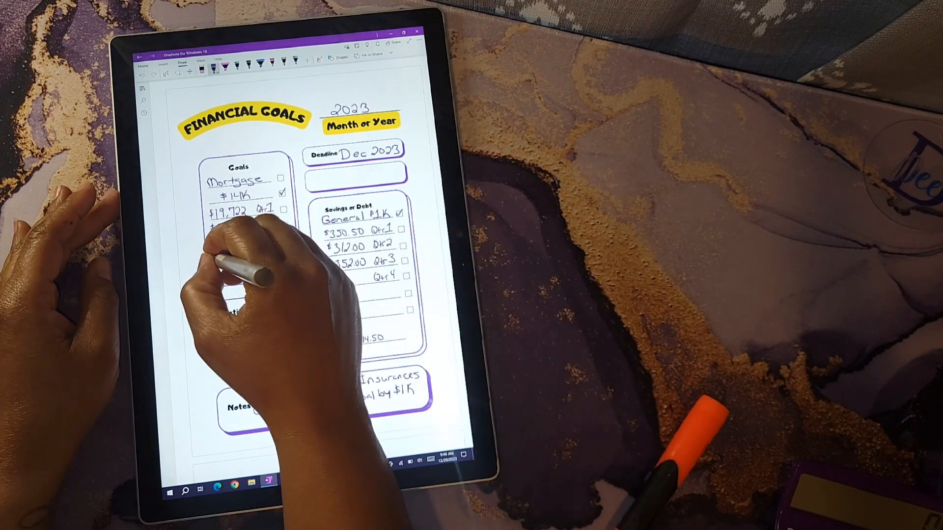
Handwrite mortgage balances $17,690, $13,294, $11,910 for Qtr2–Qtr4 and a $0 Qtr4 savings entry
mouse_move(214, 227)
left_mouse_down()
mouse_move(231, 230)
mouse_move(234, 245)
left_mouse_up()
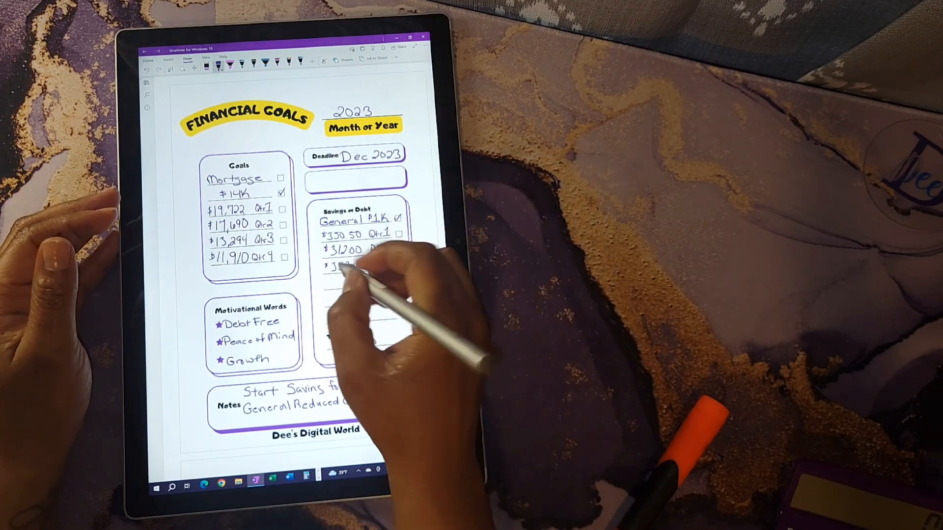
left_click_drag(346, 276, 354, 280)
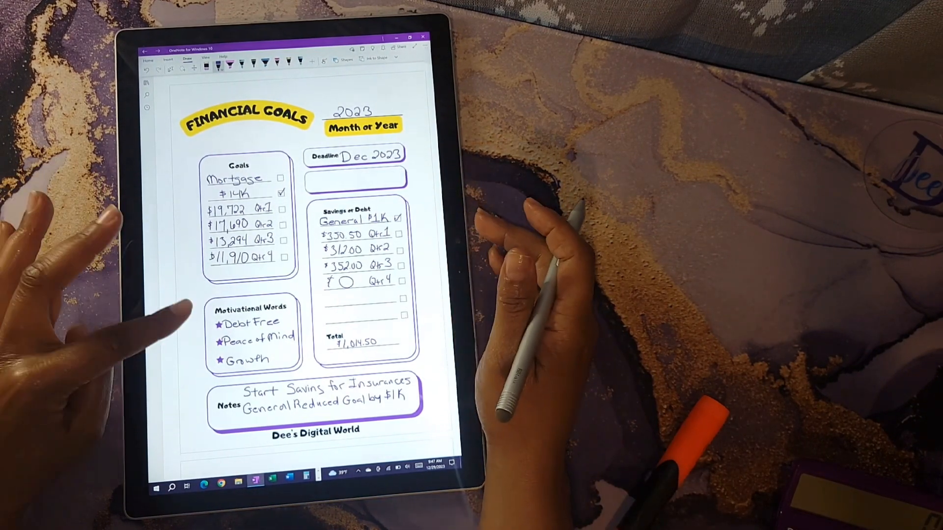
scroll(302, 279, "down", 5)
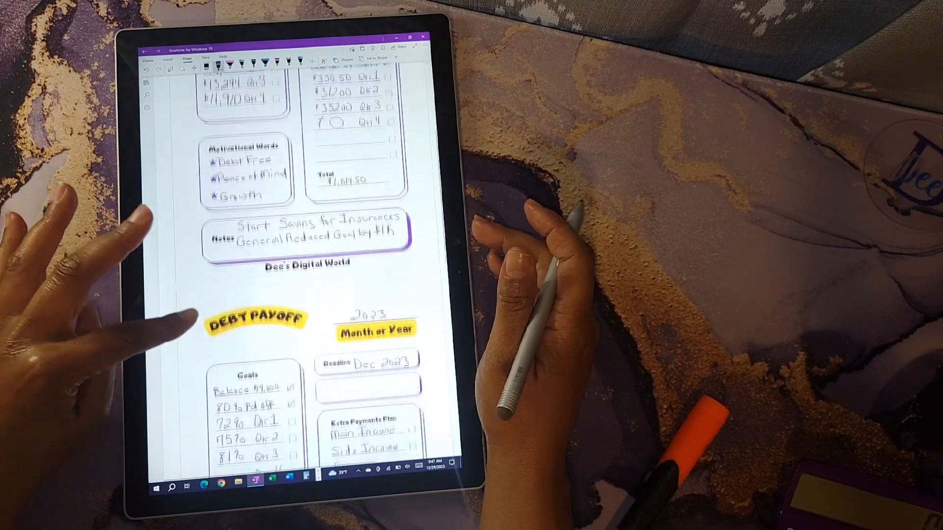
scroll(302, 295, "down", 3)
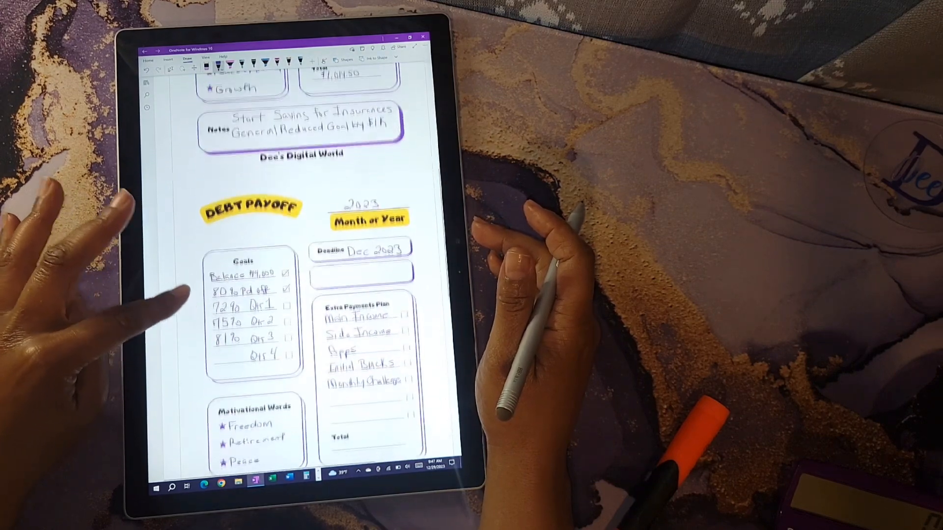
scroll(303, 296, "down", 2)
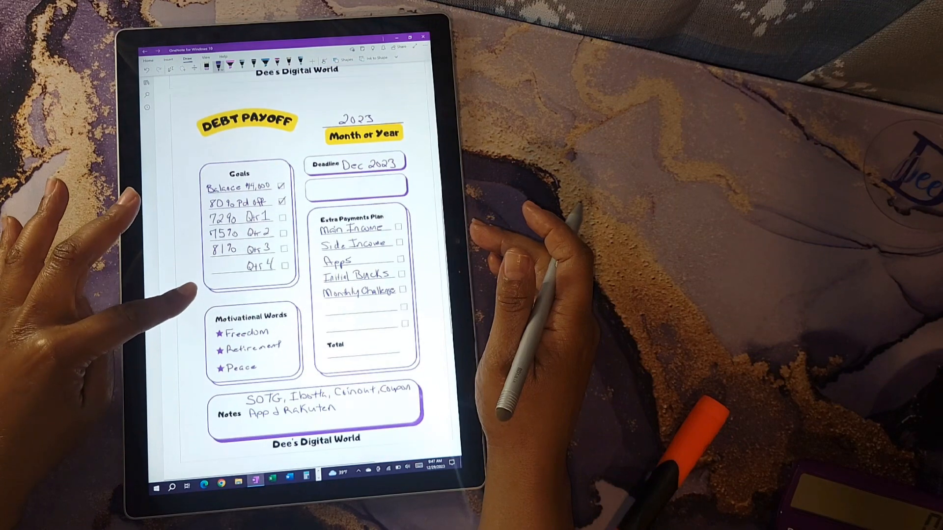
scroll(302, 295, "down", 1)
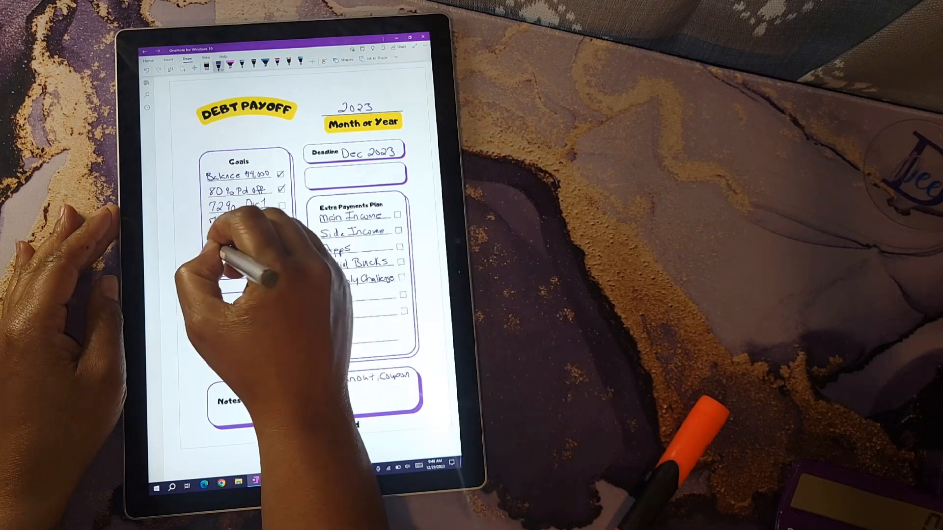
Handwrite 83% paid off beside Qtr4 in the Debt Payoff Goals box
left_click_drag(214, 221, 221, 236)
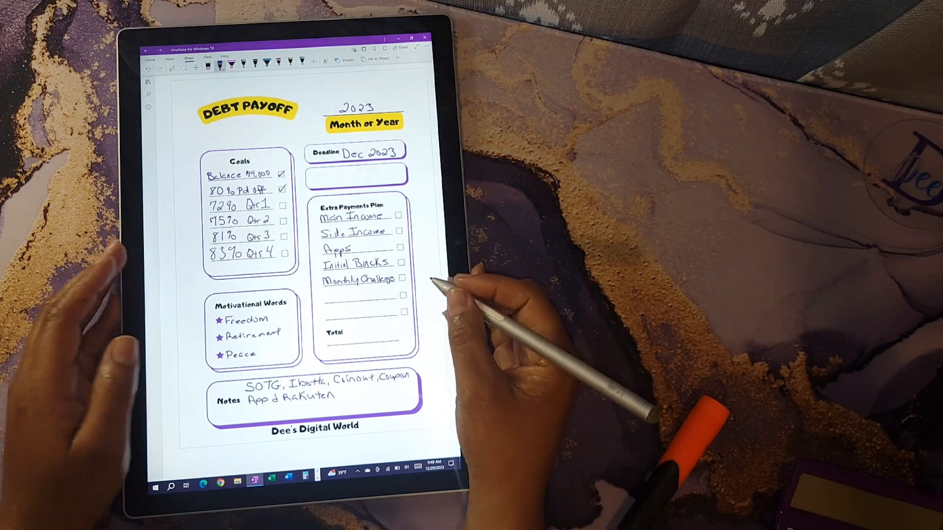
Navigate via the 2024 Trackers section to the Financial Goals 24 page
left_click(147, 81)
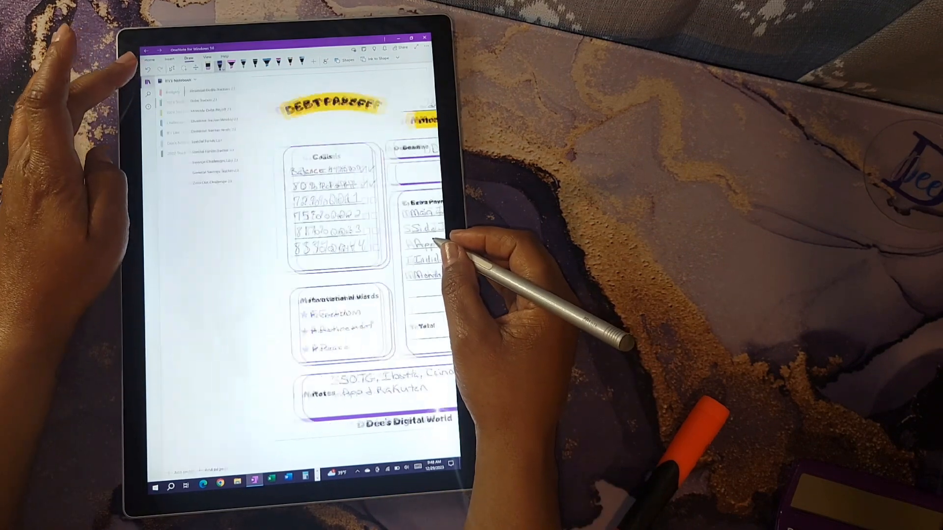
left_click(177, 101)
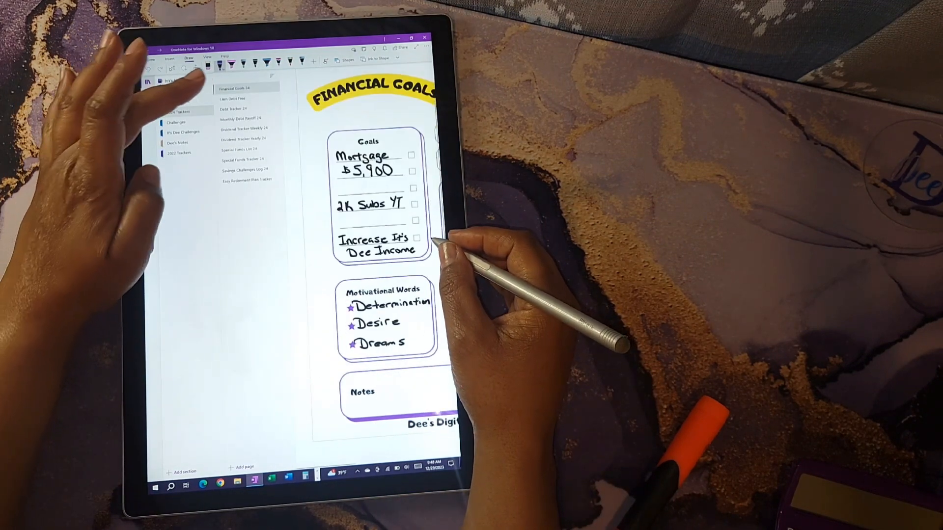
left_click(148, 81)
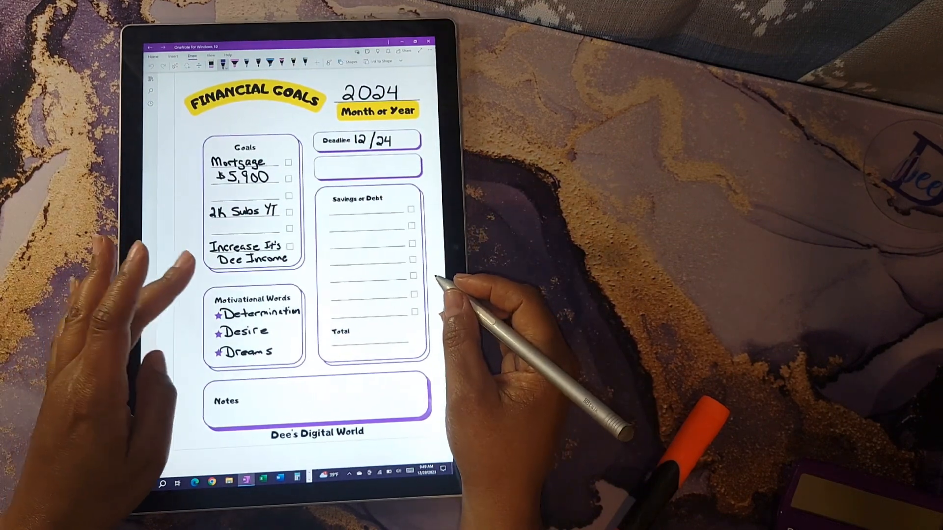
scroll(170, 310, "up", 1)
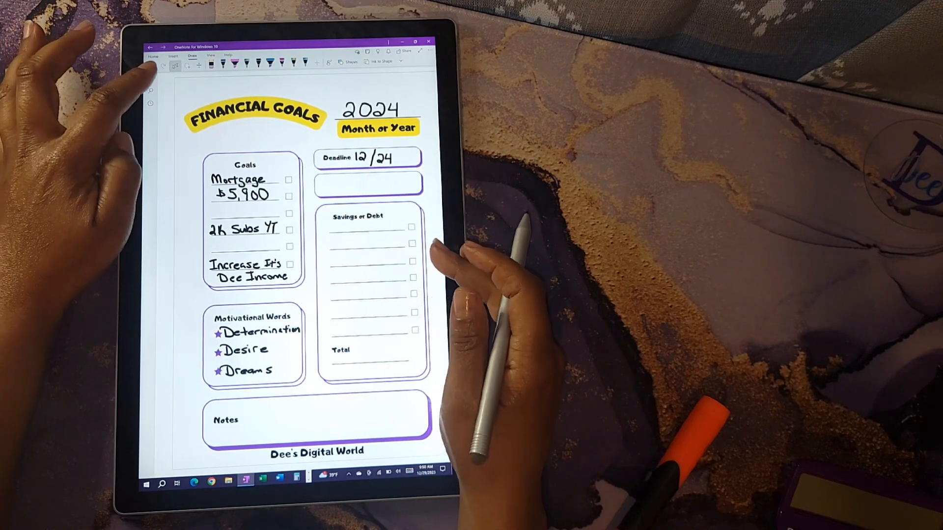
Navigate back to the 2023 Trackers section's Financial Goals page showing the $1,014.50 savings total
left_click(150, 78)
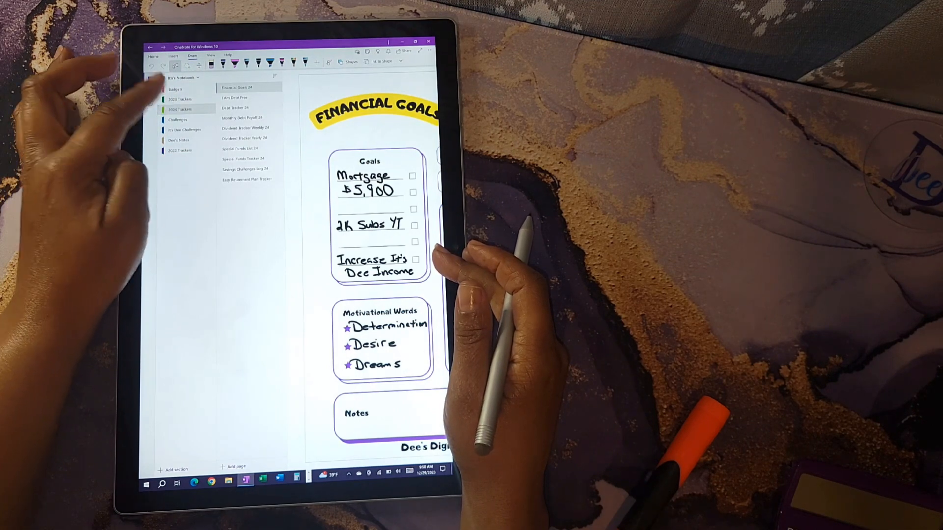
left_click(241, 118)
left_click(150, 78)
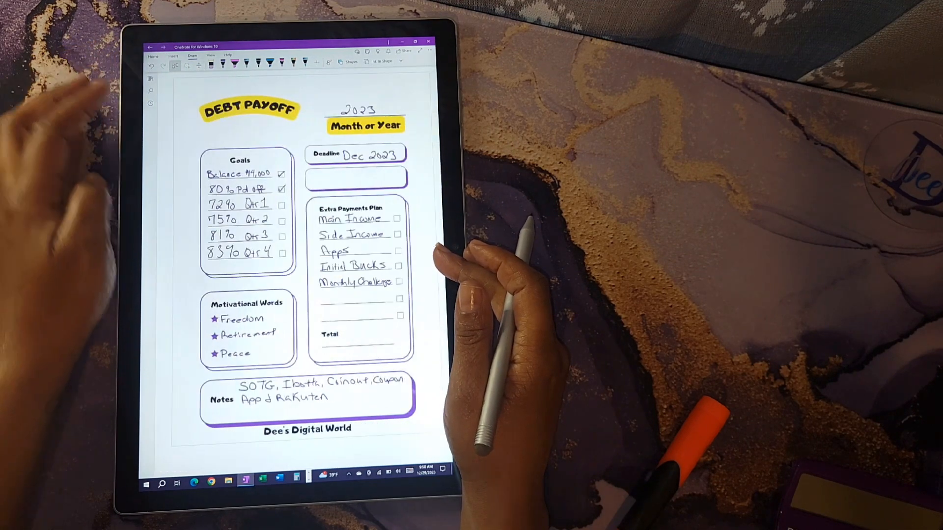
scroll(243, 296, "up", 10)
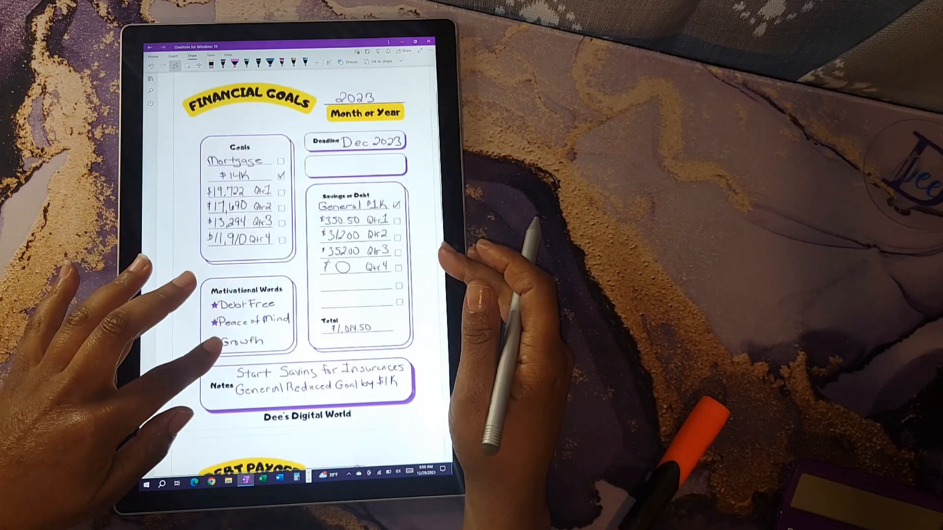
scroll(244, 332, "up", 1)
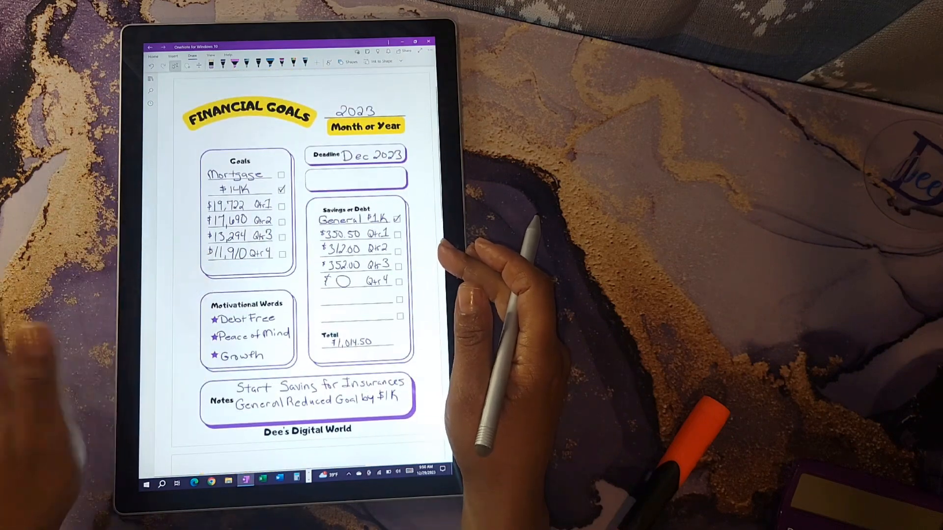